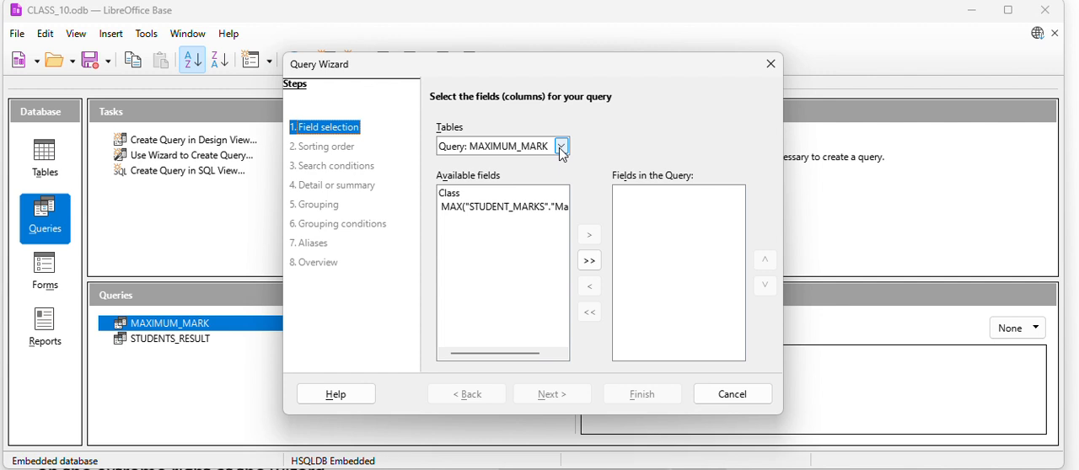
# Add the Name and Class fields from the STUDENT_BIODATA table to the query.
pyautogui.click(561, 151)
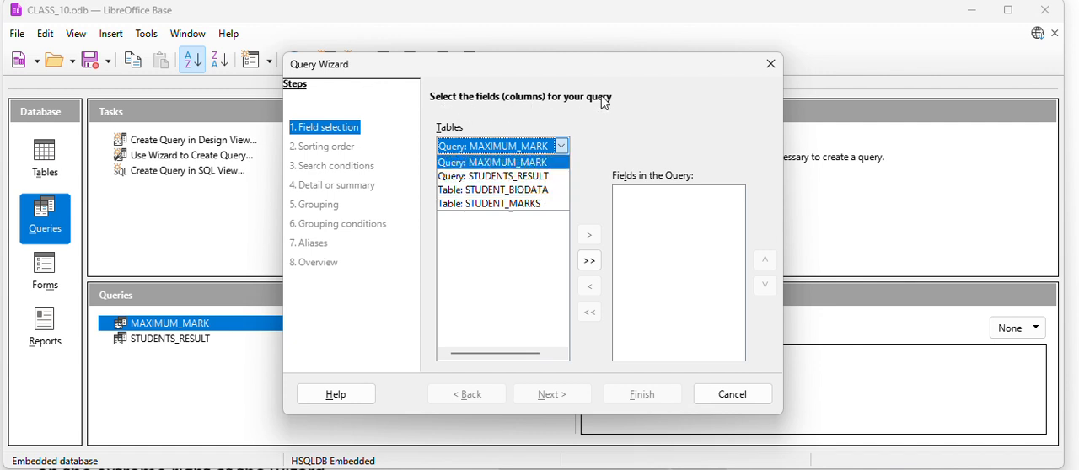
pyautogui.click(538, 190)
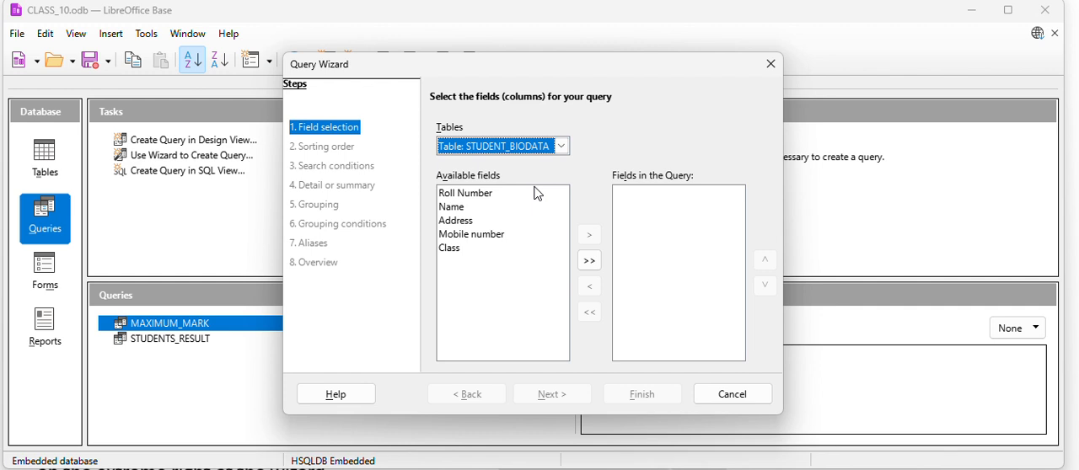
pyautogui.click(455, 210)
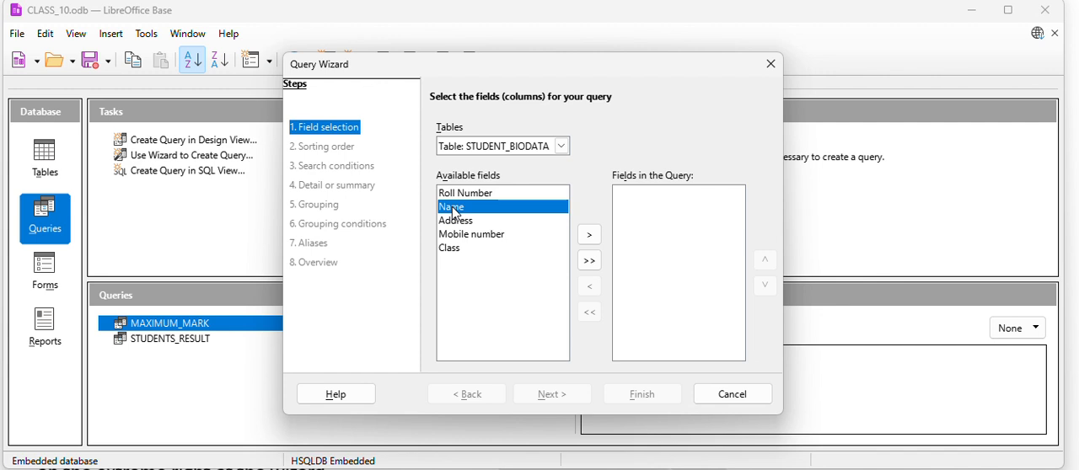
pyautogui.click(590, 235)
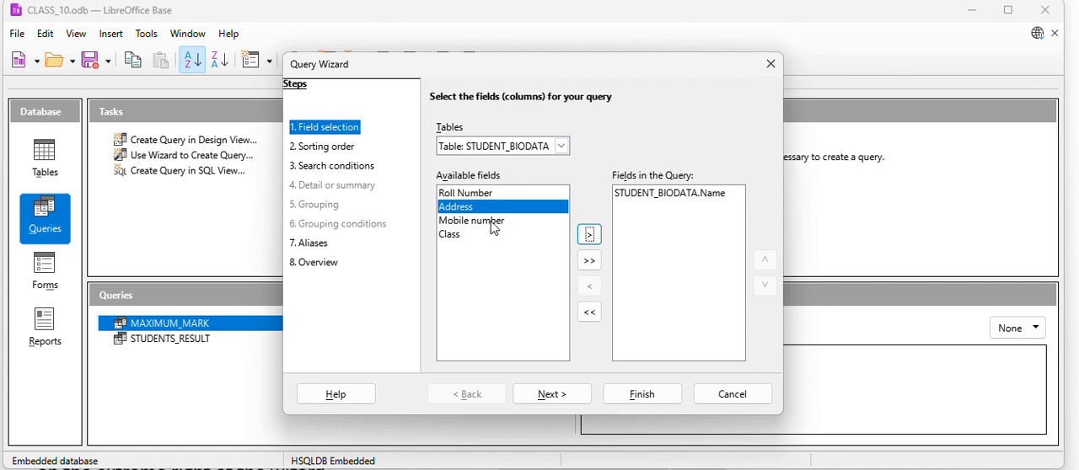
pyautogui.click(448, 237)
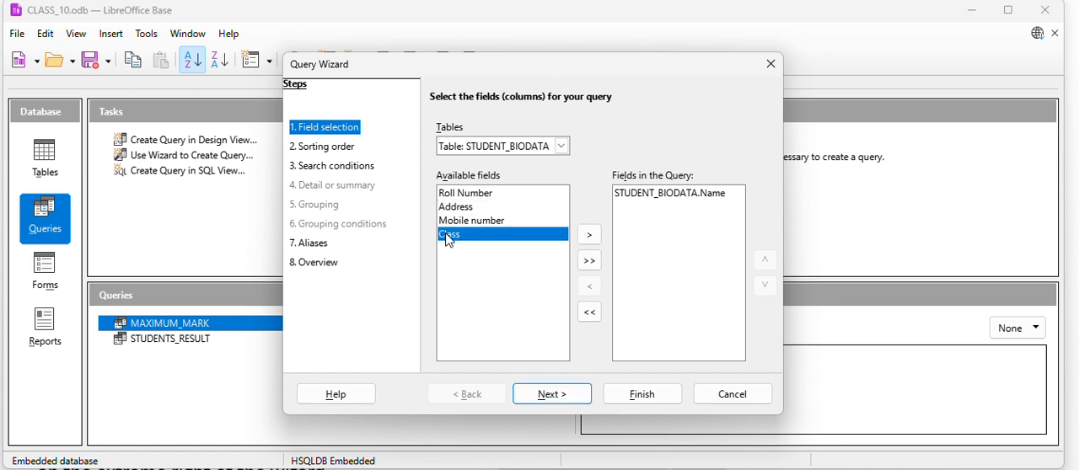
pyautogui.click(590, 236)
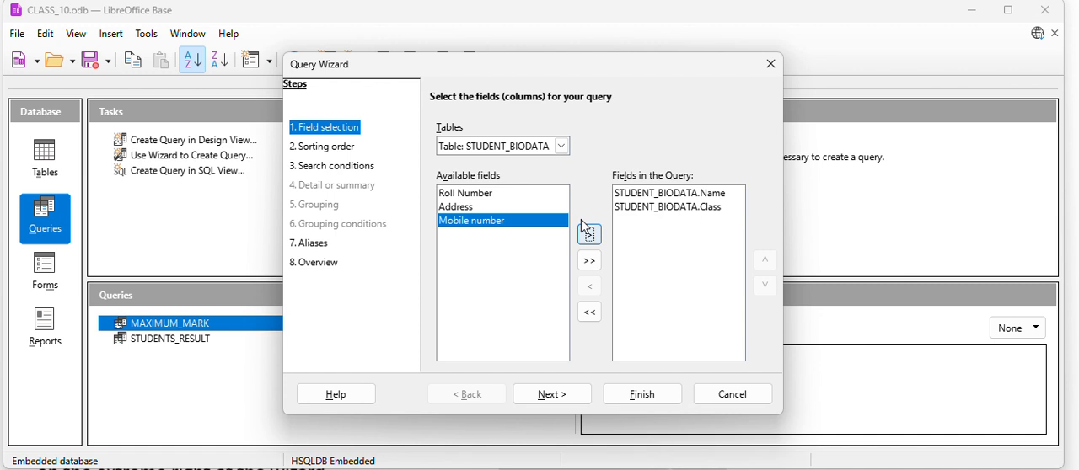
# Add the Marks field from the STUDENT_MARKS table to the query and proceed to the sorting order.
pyautogui.click(561, 146)
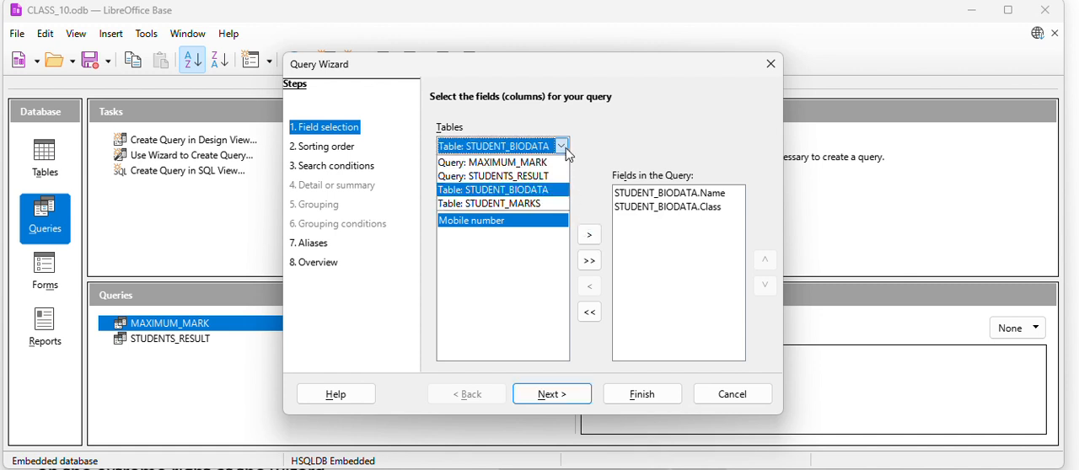
pyautogui.click(543, 205)
pyautogui.click(494, 212)
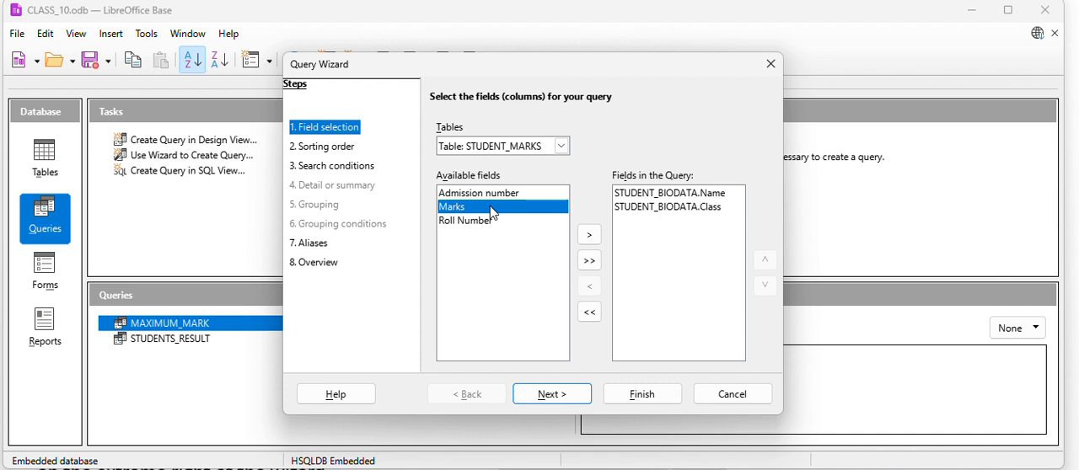
pyautogui.click(590, 235)
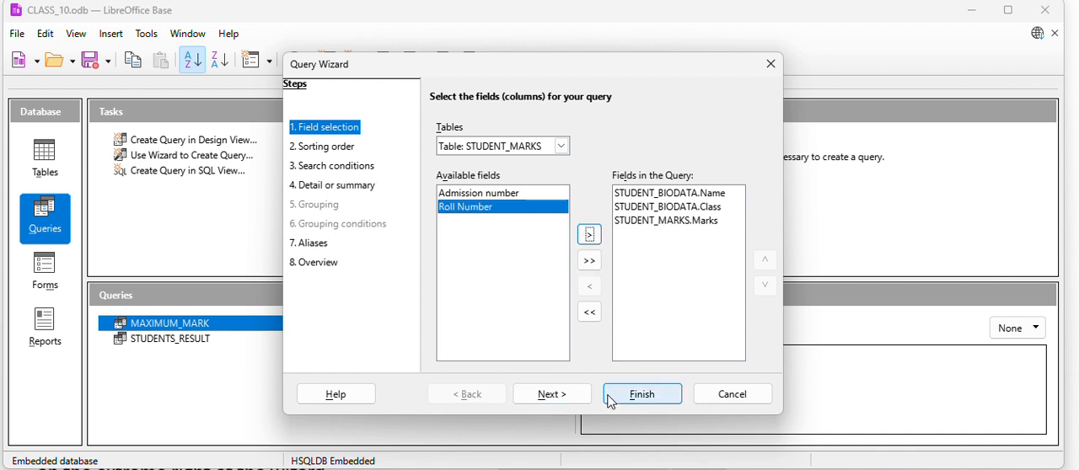
pyautogui.click(552, 395)
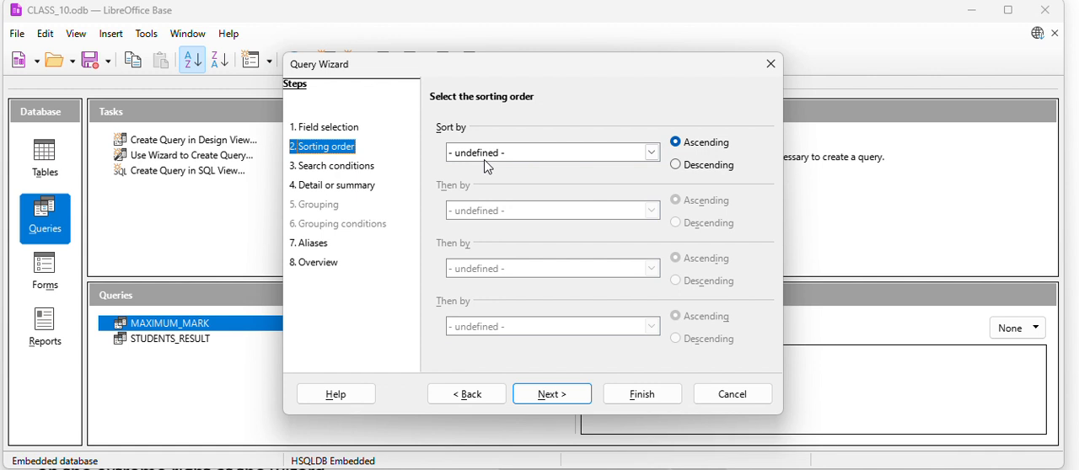
# Sort the query by STUDENT_BIODATA.Name in ascending order and proceed to the search conditions.
pyautogui.click(654, 154)
pyautogui.click(656, 157)
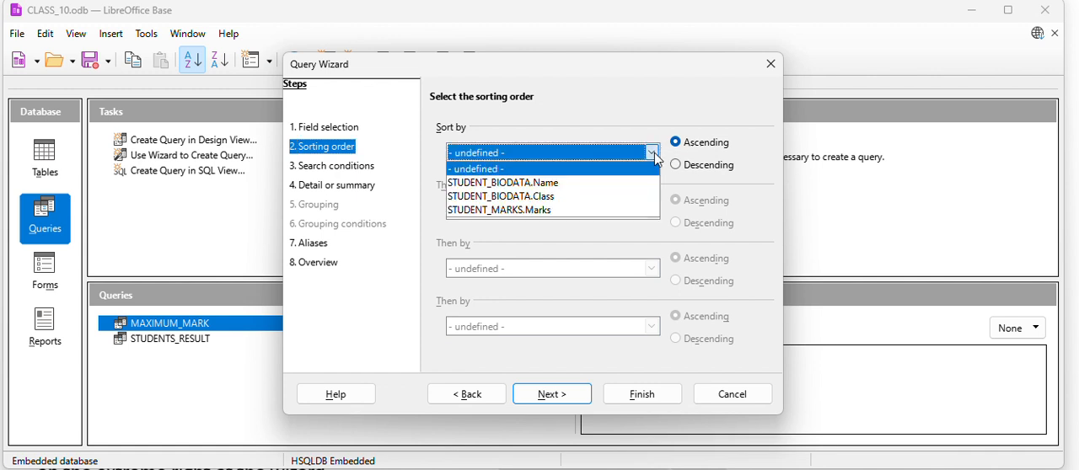
pyautogui.click(553, 183)
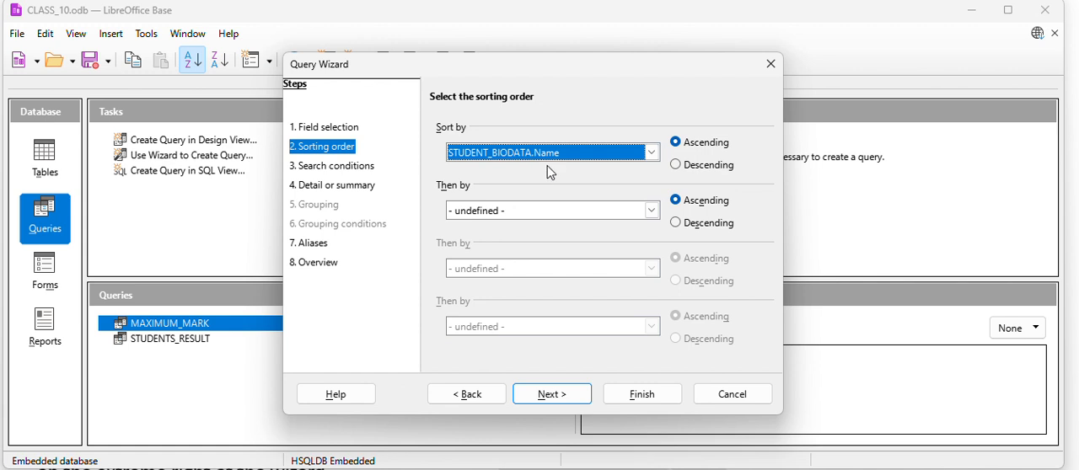
pyautogui.click(553, 395)
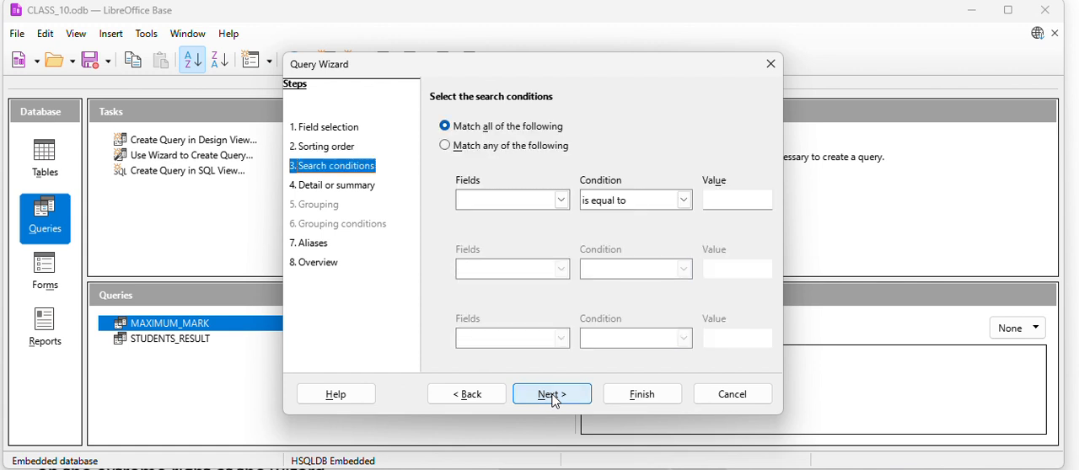
# Set the search to match any condition, with STUDENT_MARKS.Marks equal or greater than 65.
pyautogui.click(471, 147)
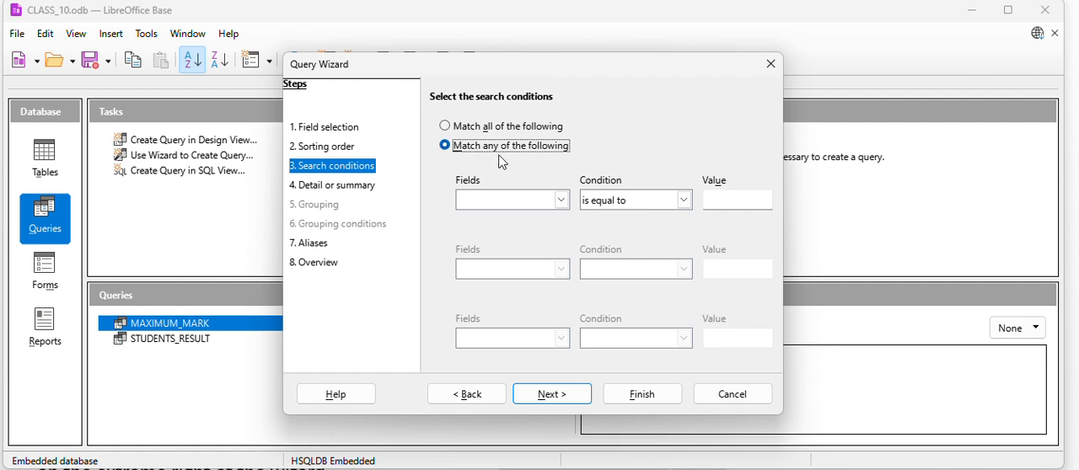
pyautogui.click(562, 200)
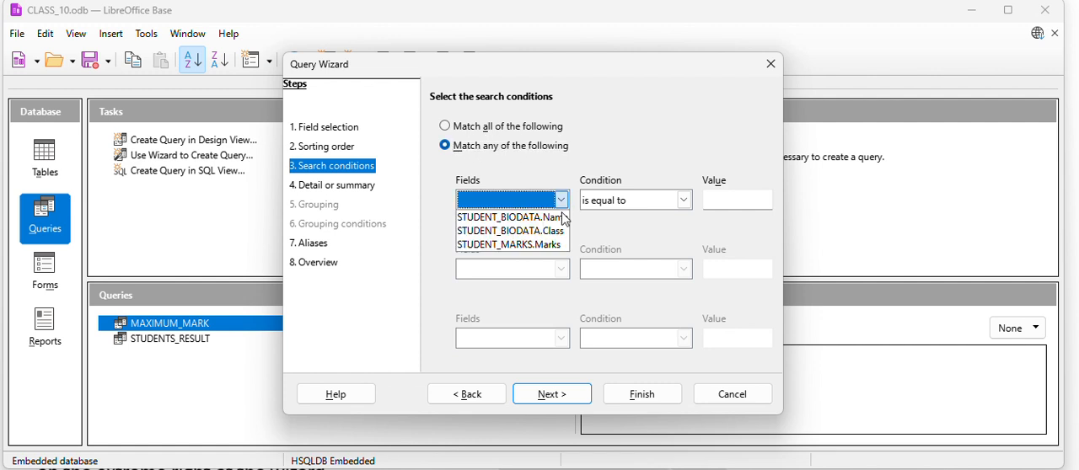
pyautogui.click(557, 244)
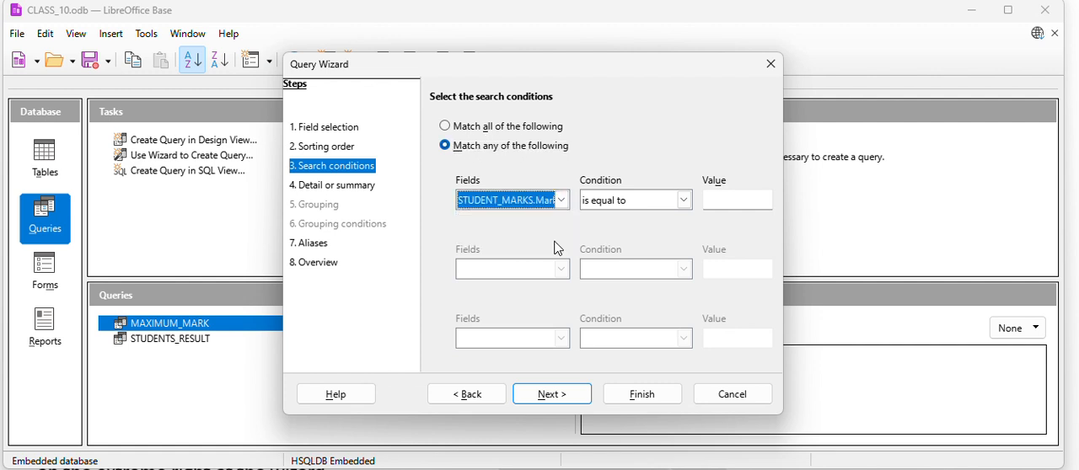
pyautogui.click(684, 204)
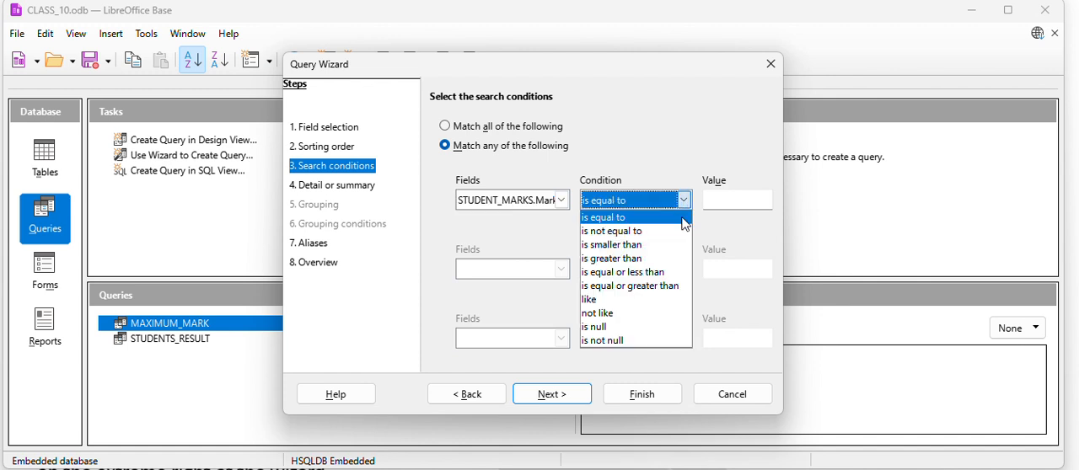
pyautogui.click(674, 285)
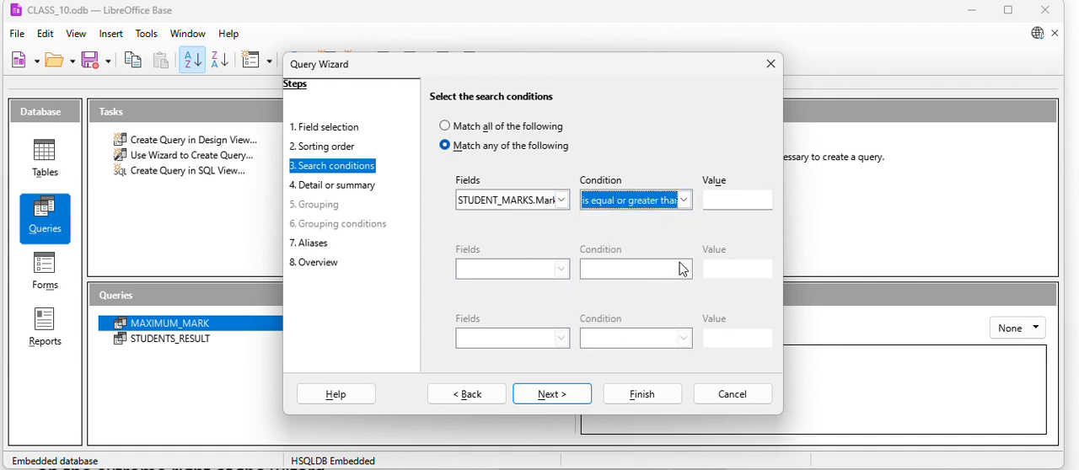
pyautogui.click(738, 200)
pyautogui.write('55')
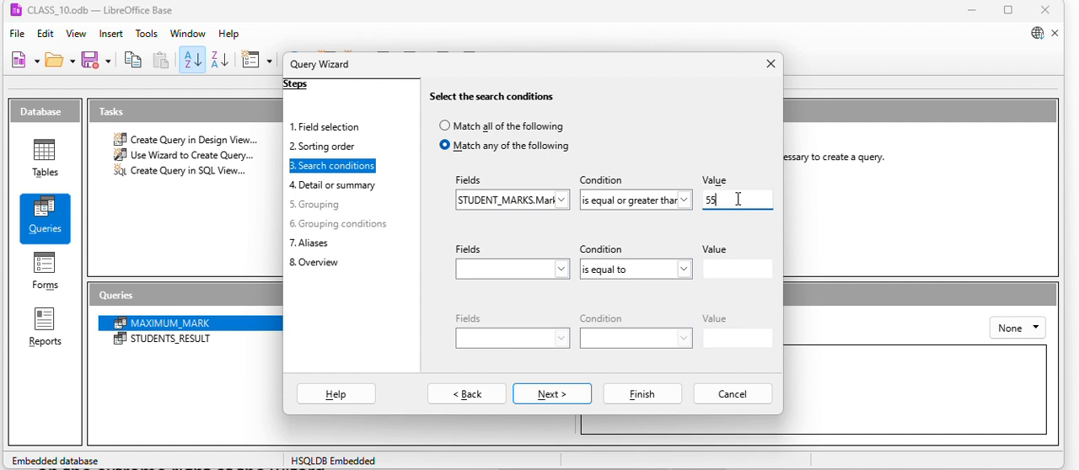
pyautogui.press('BackSpace')
pyautogui.press('BackSpace')
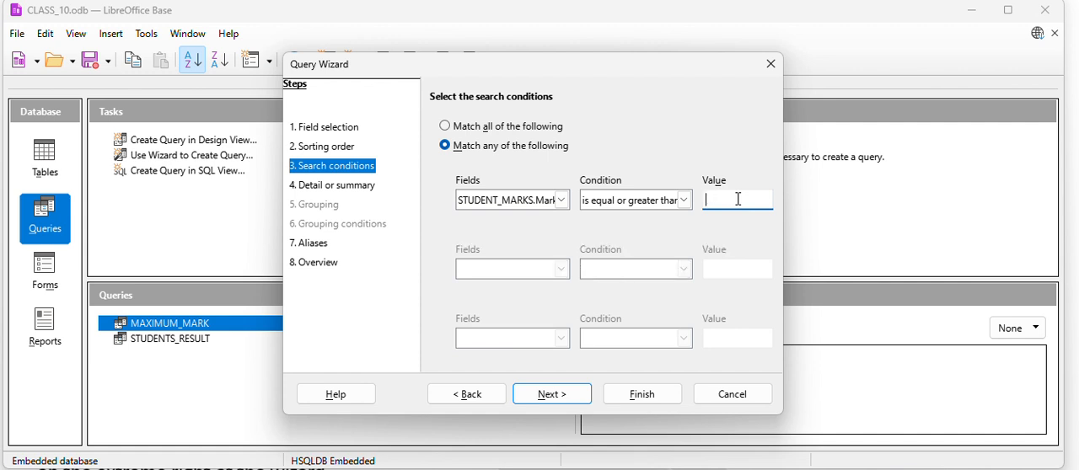
pyautogui.write('65')
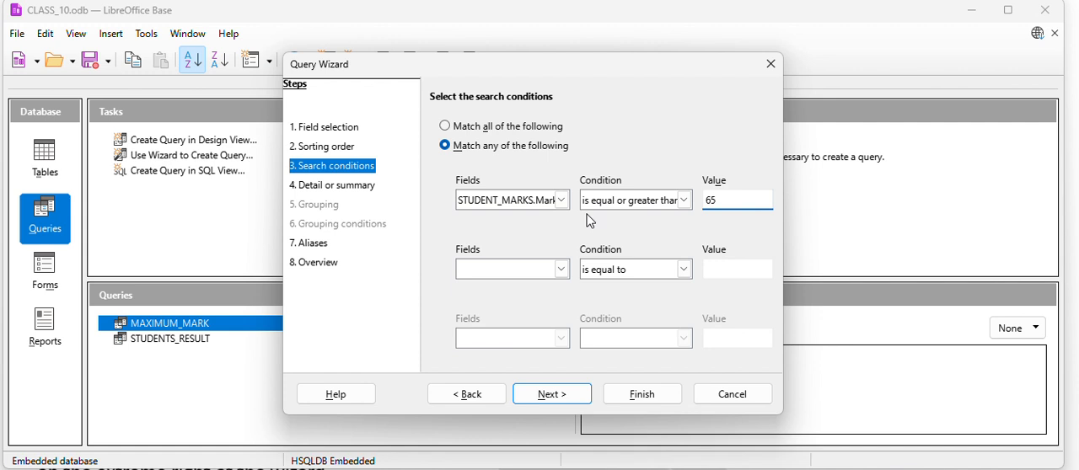
pyautogui.click(553, 395)
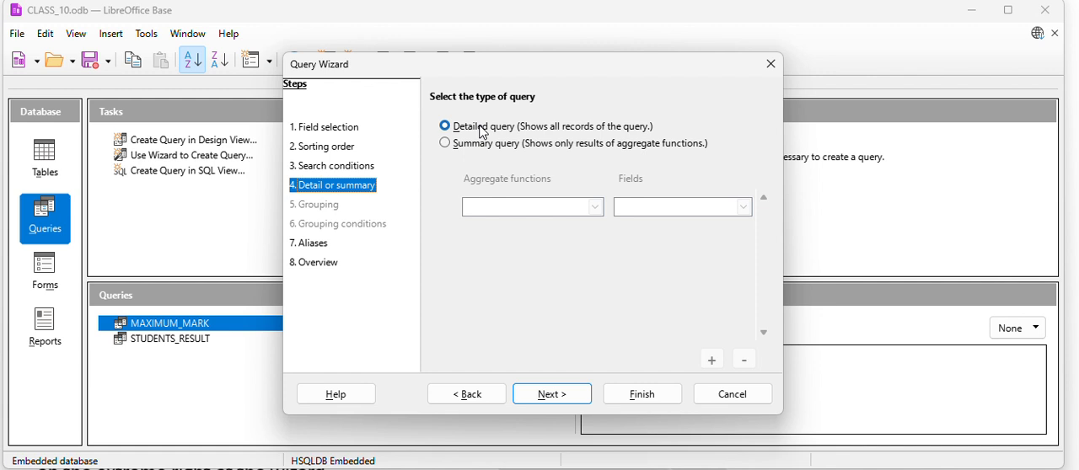
# Try a summary query that gets the maximum of STUDENT_MARKS.Marks.
pyautogui.click(467, 150)
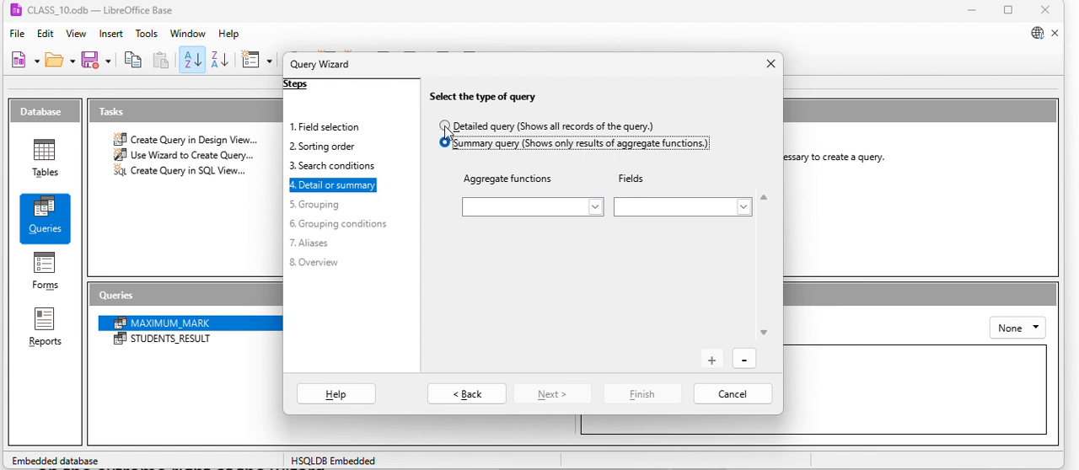
pyautogui.click(445, 128)
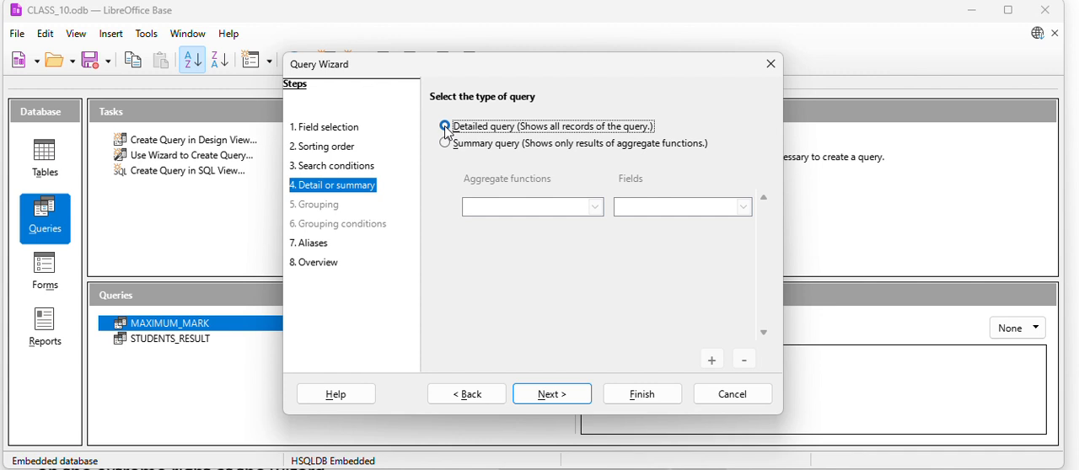
pyautogui.click(446, 145)
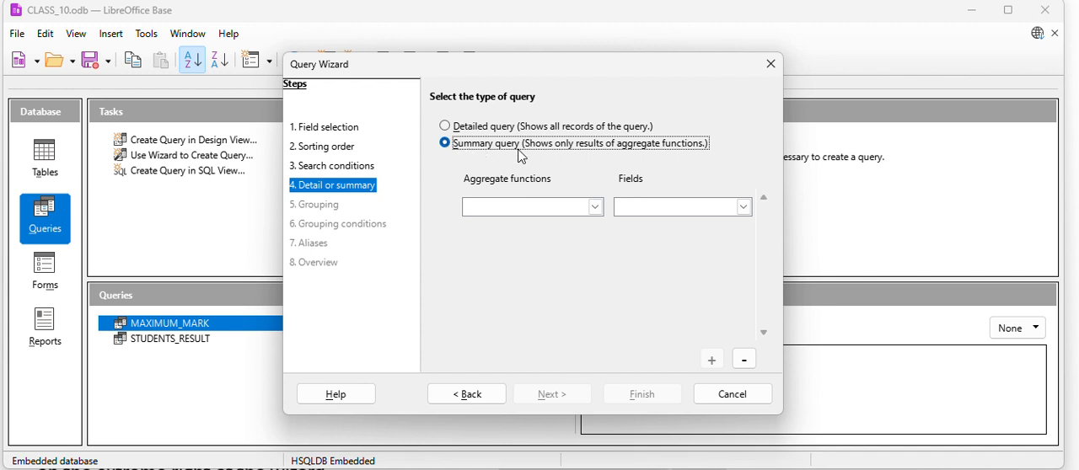
pyautogui.click(596, 208)
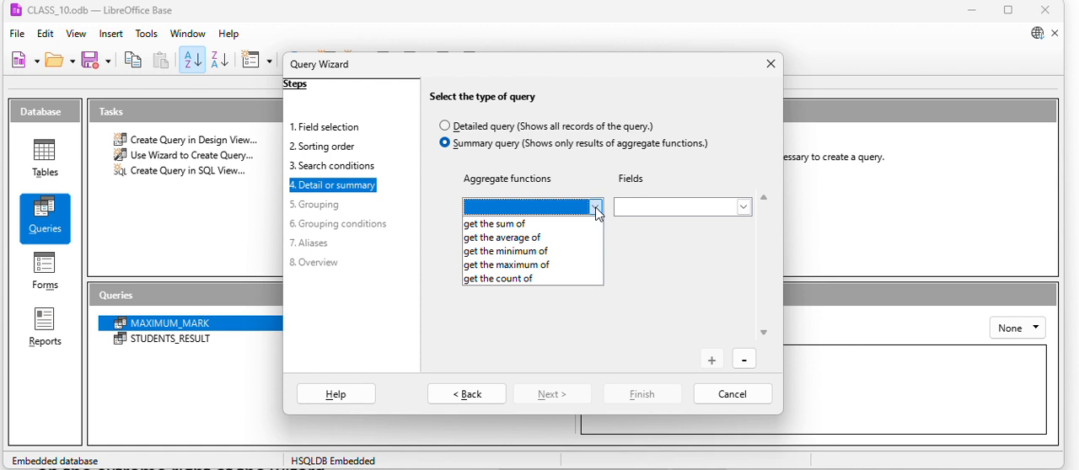
pyautogui.click(555, 266)
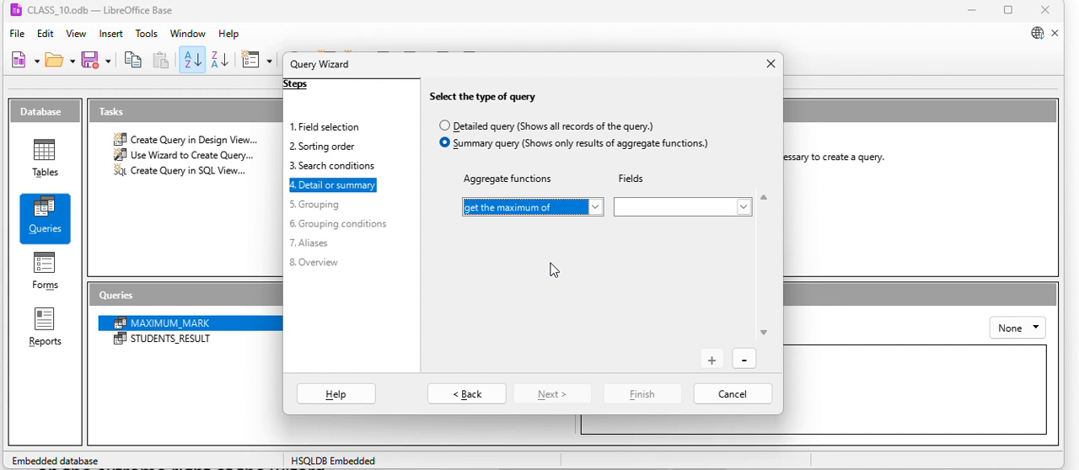
pyautogui.click(746, 207)
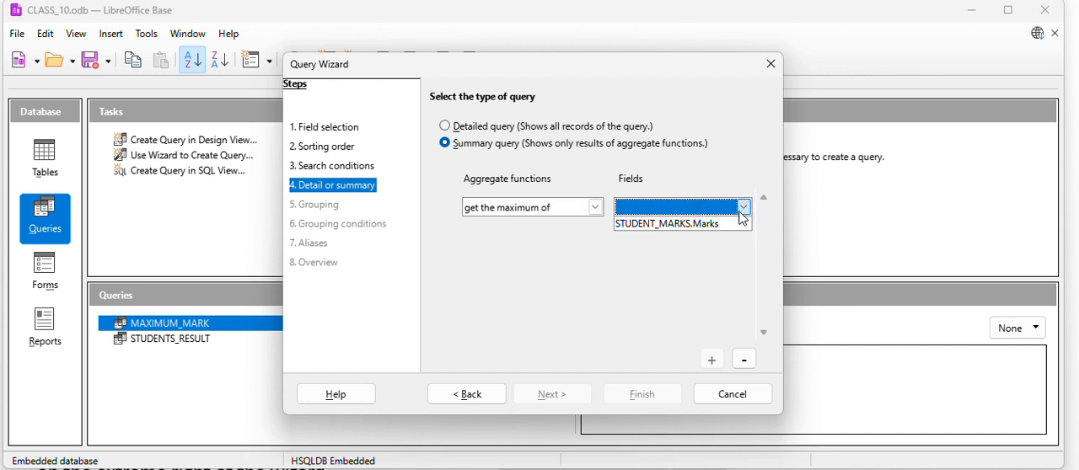
pyautogui.click(710, 225)
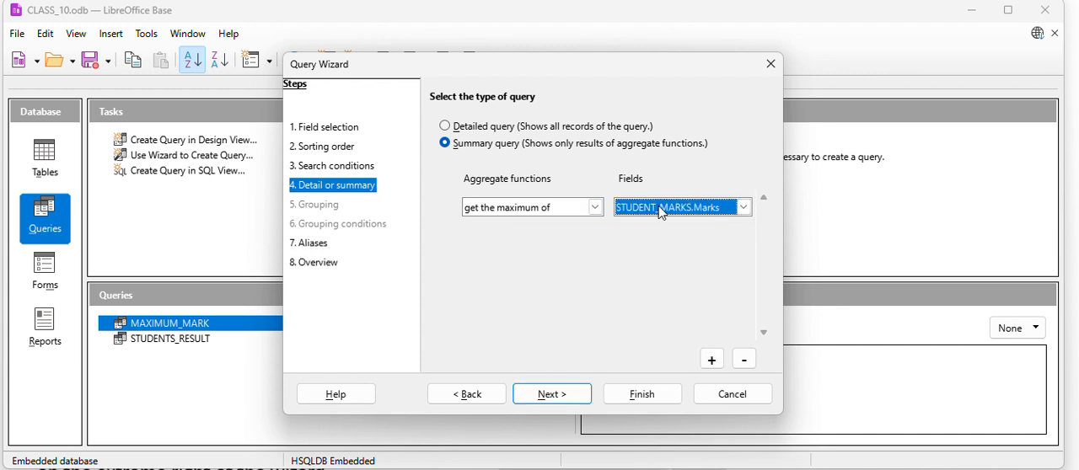
pyautogui.click(446, 127)
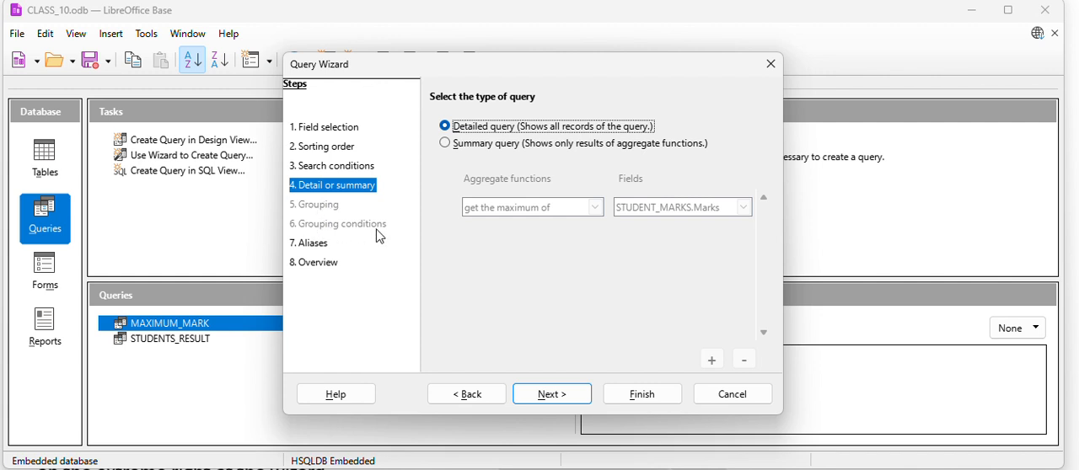
pyautogui.click(446, 143)
pyautogui.click(554, 395)
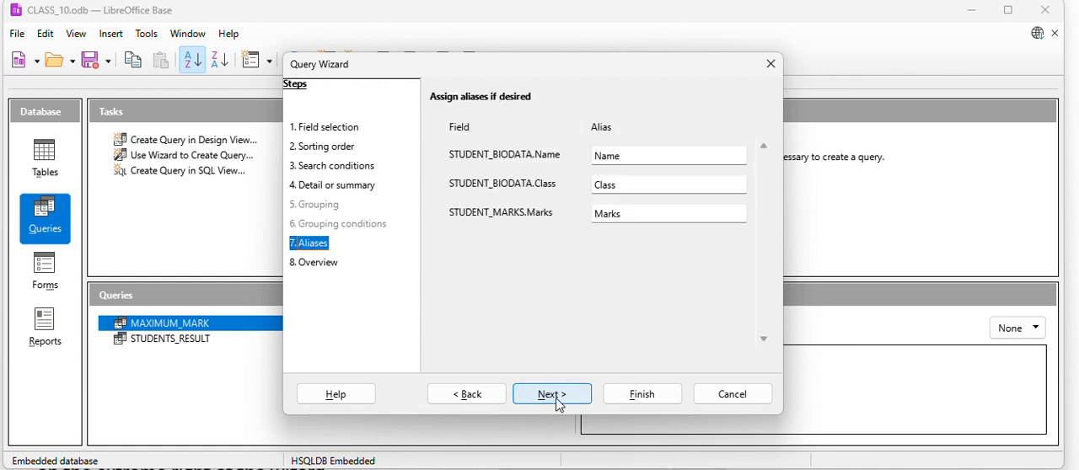
# Return to the query type, choose a detailed query, and proceed to the aliases.
pyautogui.click(333, 187)
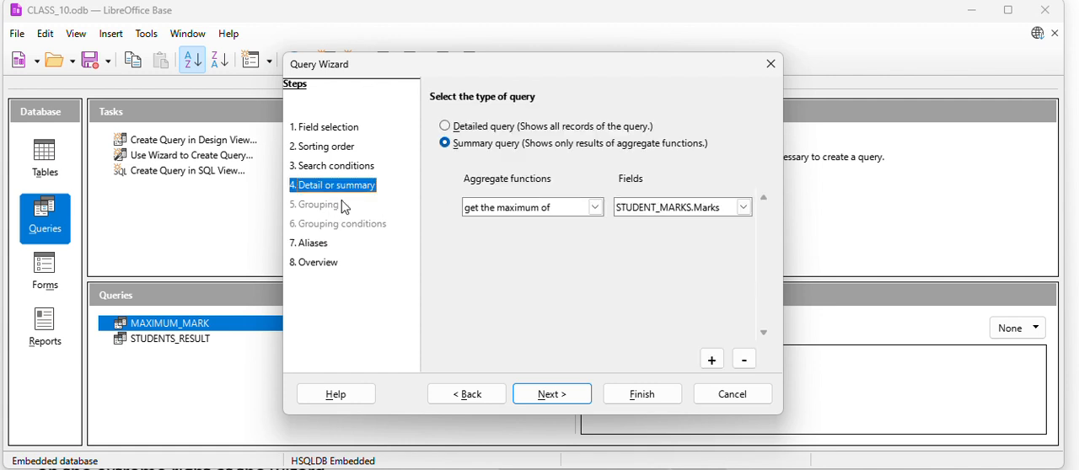
pyautogui.click(458, 130)
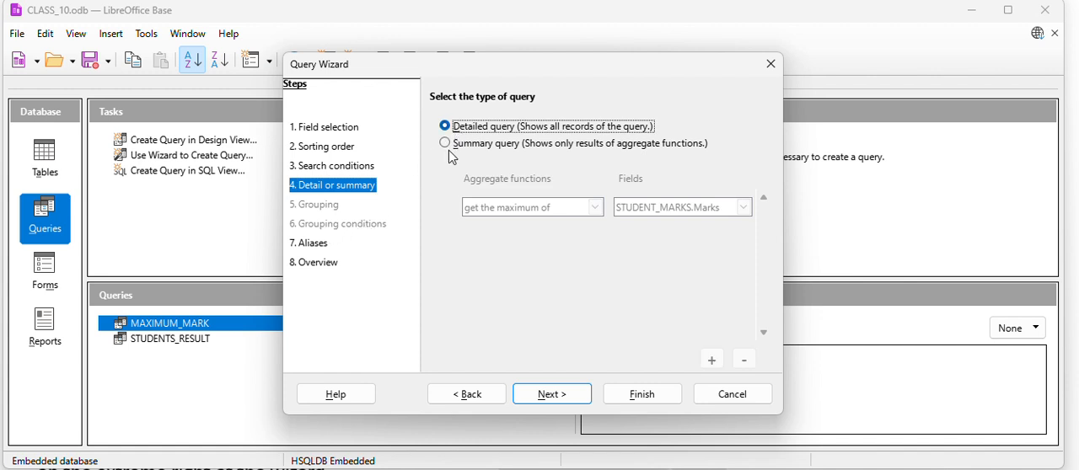
pyautogui.click(553, 394)
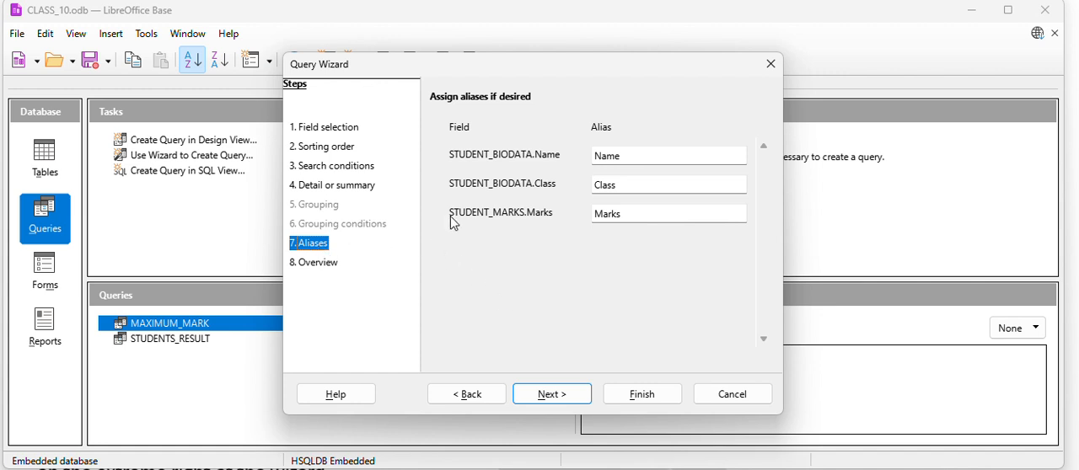
# Assign the alias STUDENT NAME to STUDENT_BIODATA.Name and STUDENT CLASS to STUDENT_BIODATA.Class.
pyautogui.moveTo(632, 154); pyautogui.dragTo(581, 160)
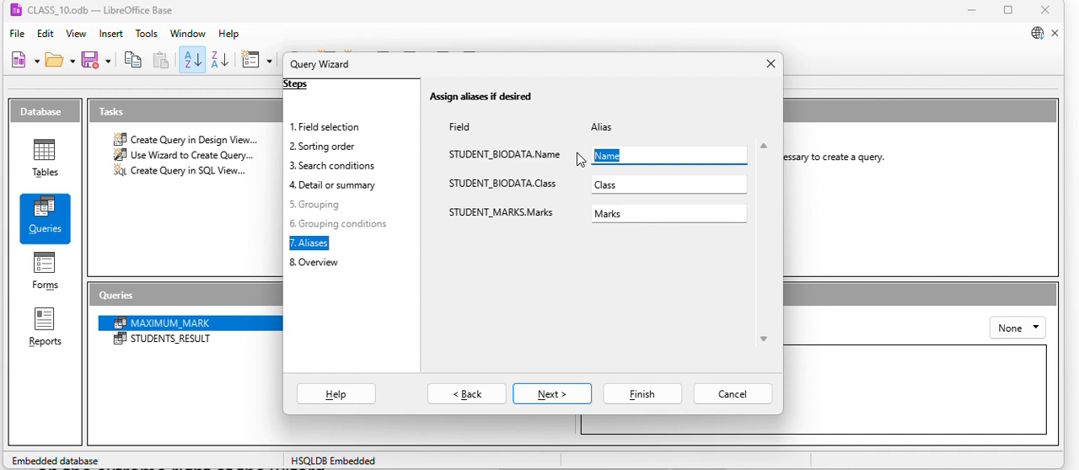
pyautogui.write('STUDENT NAME')
pyautogui.click(636, 186)
pyautogui.press('BackSpace')
pyautogui.press('BackSpace')
pyautogui.press('BackSpace')
pyautogui.press('BackSpace')
pyautogui.press('BackSpace')
pyautogui.write('STUDENT CLASS')
# Assign the alias SECURED MARK to STUDENT_MARKS.Marks and proceed to the query overview.
pyautogui.moveTo(639, 214); pyautogui.dragTo(564, 216)
pyautogui.write('SEC URED MARK')
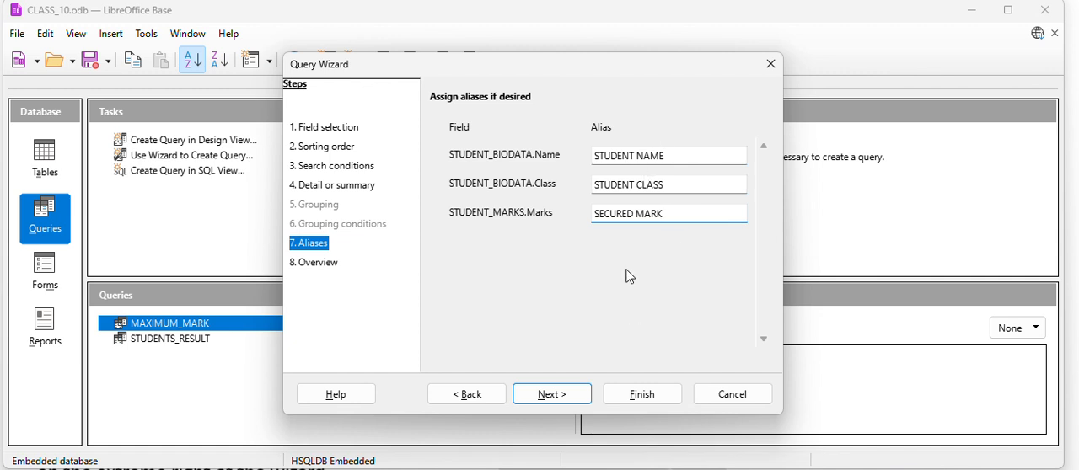
pyautogui.click(553, 395)
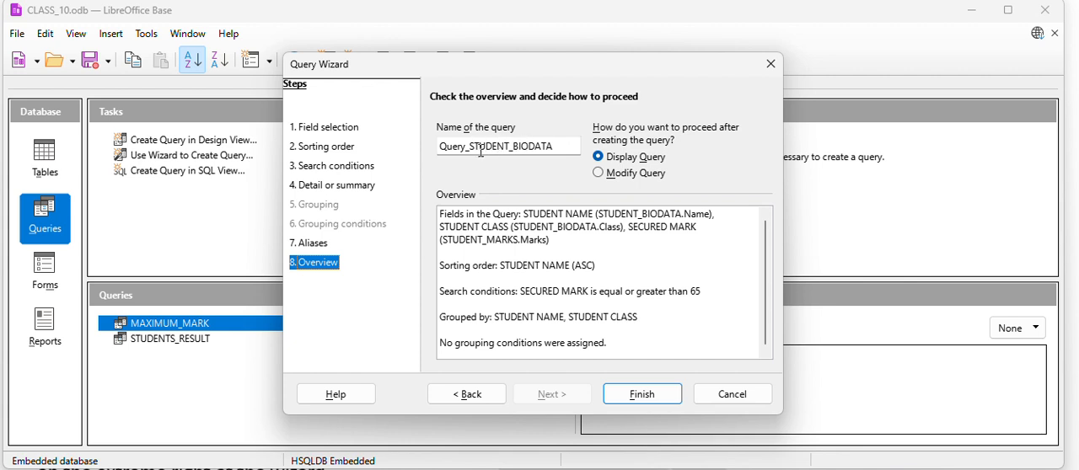
# Name the query STUDENT_RESULTS.
pyautogui.click(562, 147)
pyautogui.press('BackSpace')
pyautogui.press('BackSpace')
pyautogui.press('BackSpace')
pyautogui.press('BackSpace')
pyautogui.press('BackSpace')
pyautogui.press('BackSpace')
pyautogui.press('BackSpace')
pyautogui.press('BackSpace')
pyautogui.press('BackSpace')
pyautogui.press('BackSpace')
pyautogui.press('BackSpace')
pyautogui.press('BackSpace')
pyautogui.press('BackSpace')
pyautogui.press('BackSpace')
pyautogui.press('BackSpace')
pyautogui.press('BackSpace')
pyautogui.press('BackSpace')
pyautogui.press('BackSpace')
pyautogui.press('BackSpace')
pyautogui.press('BackSpace')
pyautogui.press('BackSpace')
pyautogui.write('S')
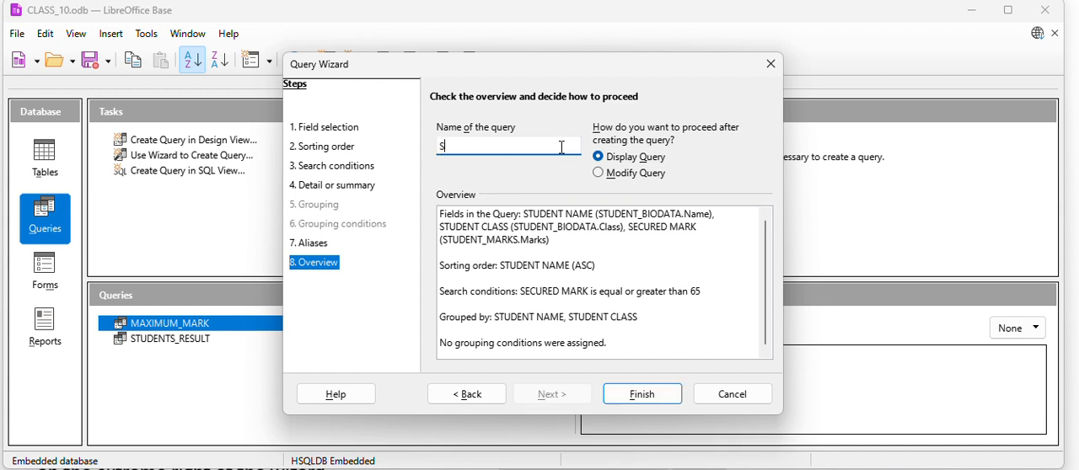
pyautogui.write('TUDENT_RESULTS')
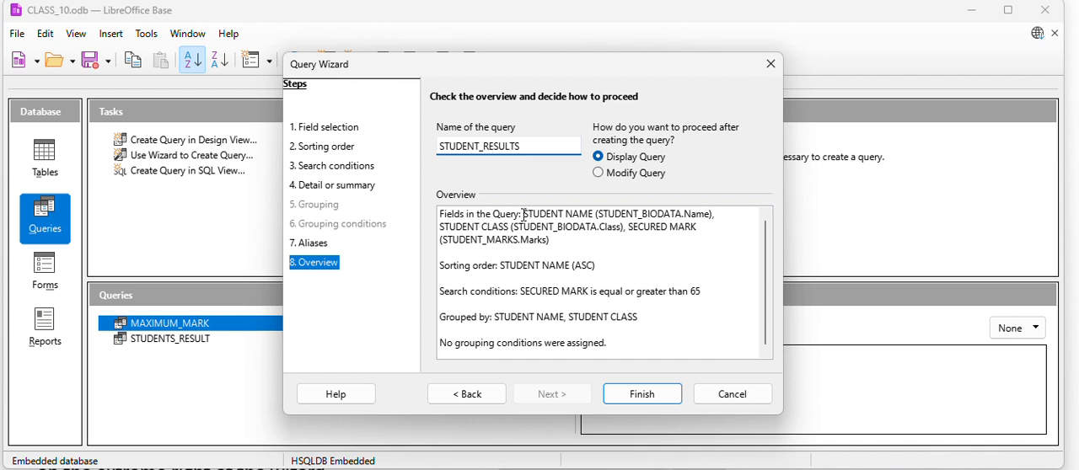
# Review the overview's query fields, sorting order, search conditions, grouping and grouping conditions.
pyautogui.moveTo(524, 215); pyautogui.dragTo(550, 239)
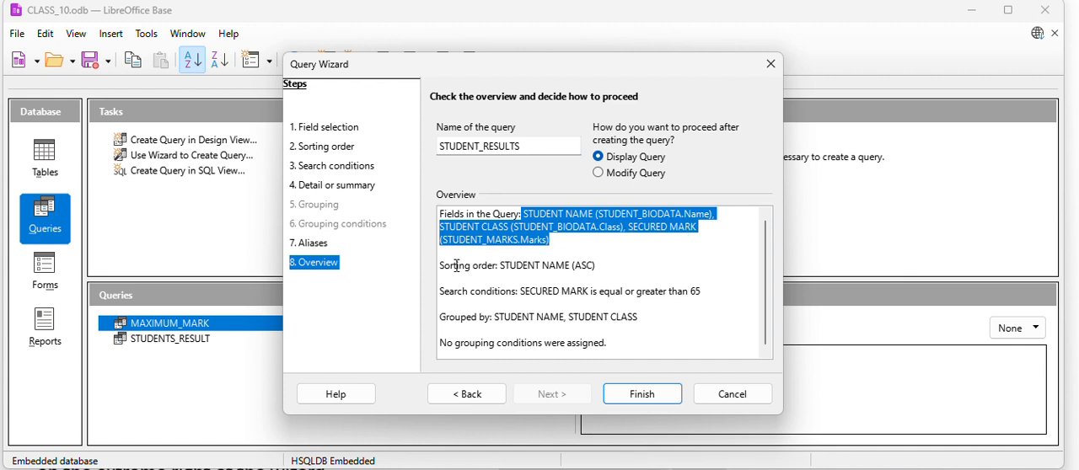
pyautogui.moveTo(440, 266); pyautogui.dragTo(604, 265)
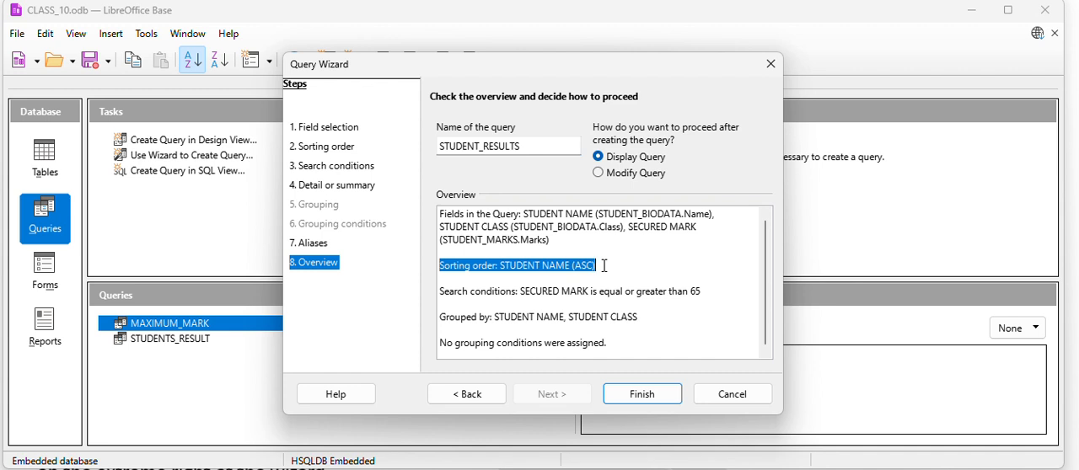
pyautogui.click(443, 292)
pyautogui.moveTo(447, 293); pyautogui.dragTo(713, 296)
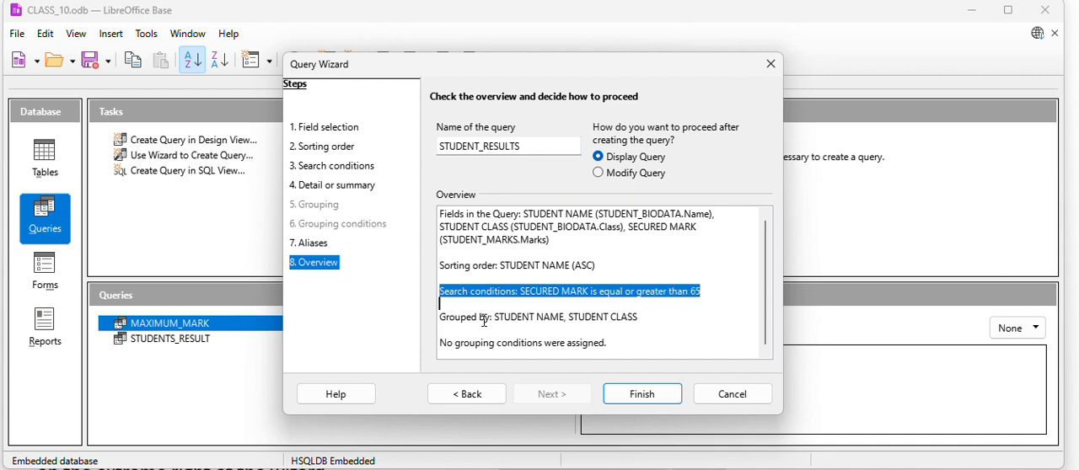
pyautogui.moveTo(646, 315); pyautogui.dragTo(442, 313)
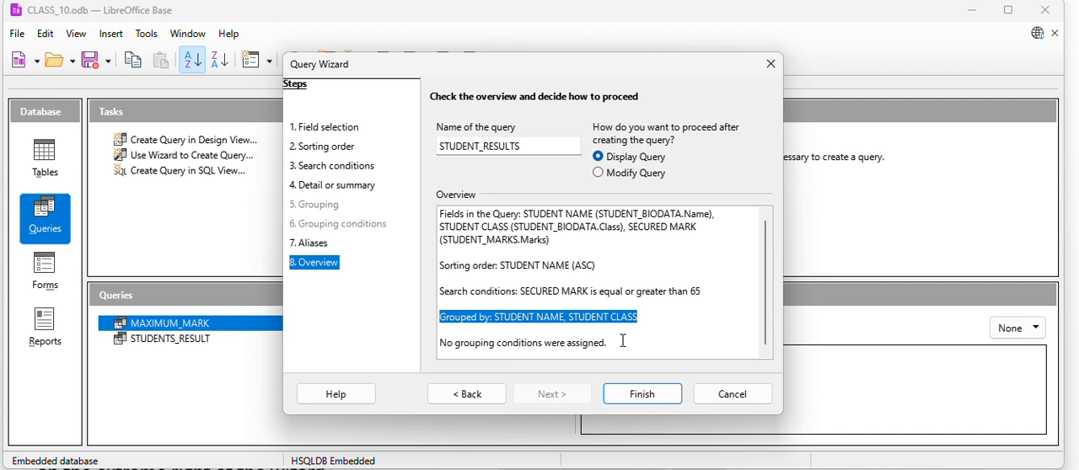
pyautogui.moveTo(623, 342); pyautogui.dragTo(439, 343)
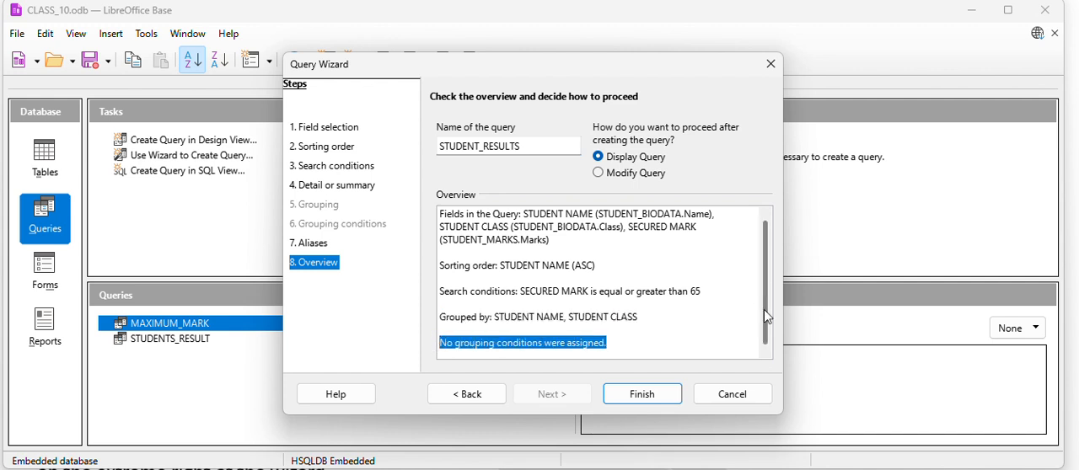
# Finish the wizard to create and display the query, and close its data view.
pyautogui.click(663, 395)
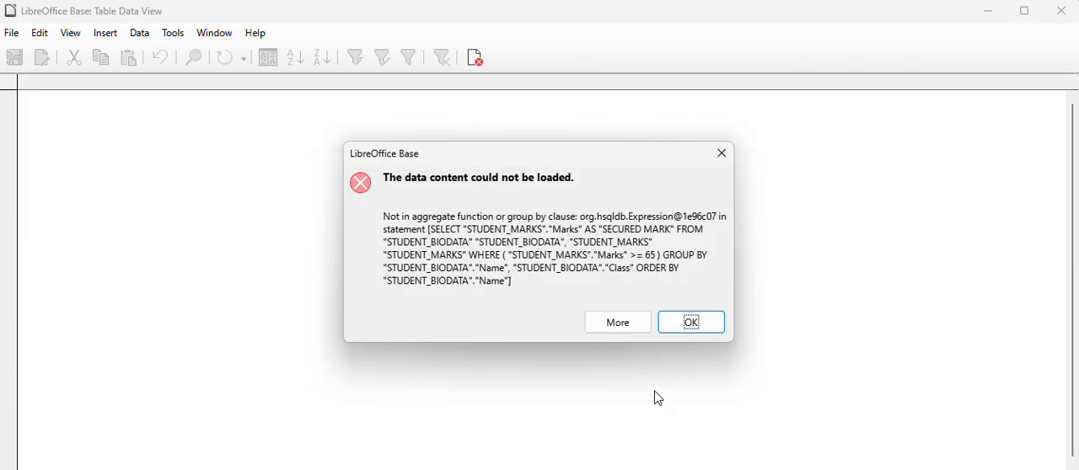
pyautogui.click(721, 154)
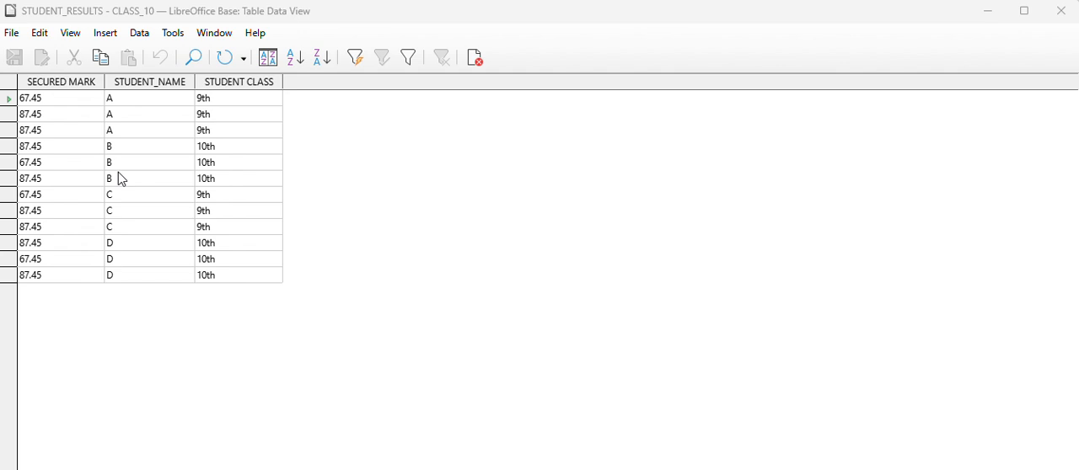
pyautogui.click(1062, 11)
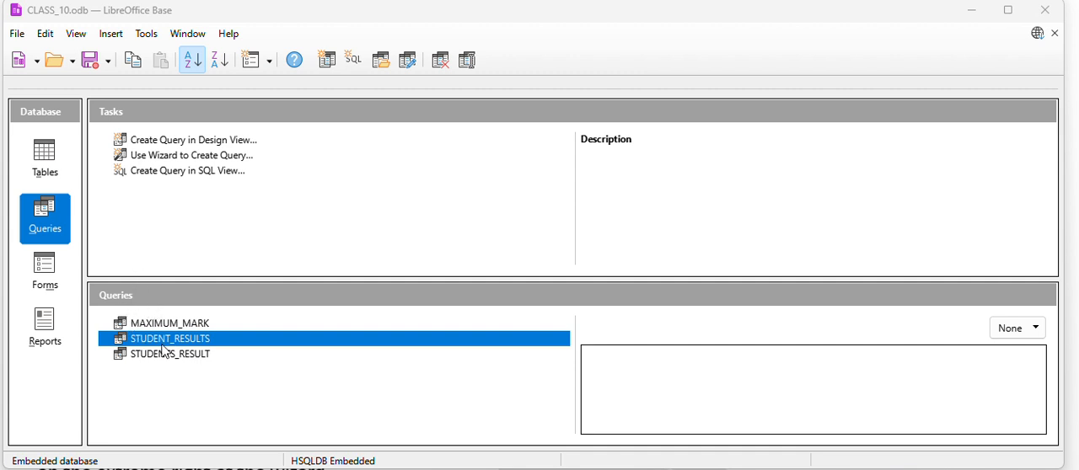
# Edit the STUDENT_RESULTS query in design view, joining the two tables on Roll Number, and save it.
pyautogui.rightClick(191, 347)
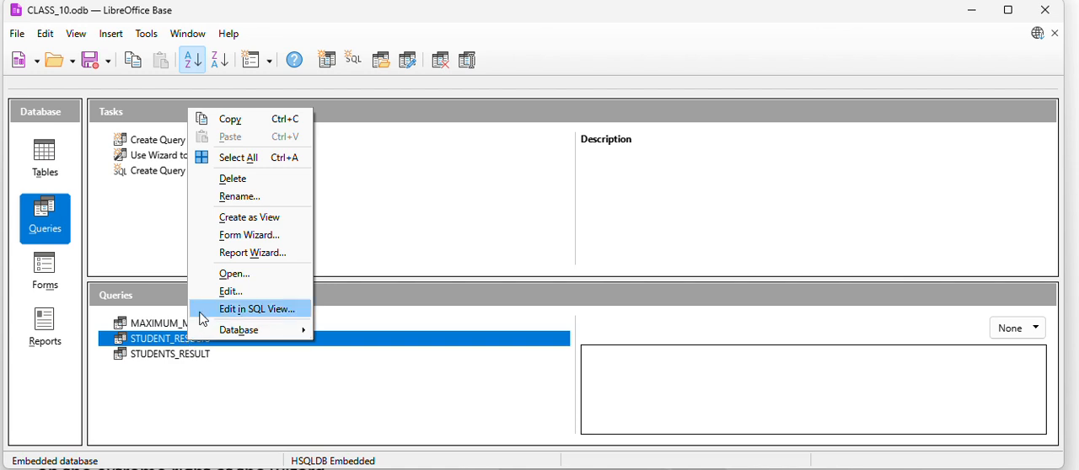
pyautogui.click(230, 292)
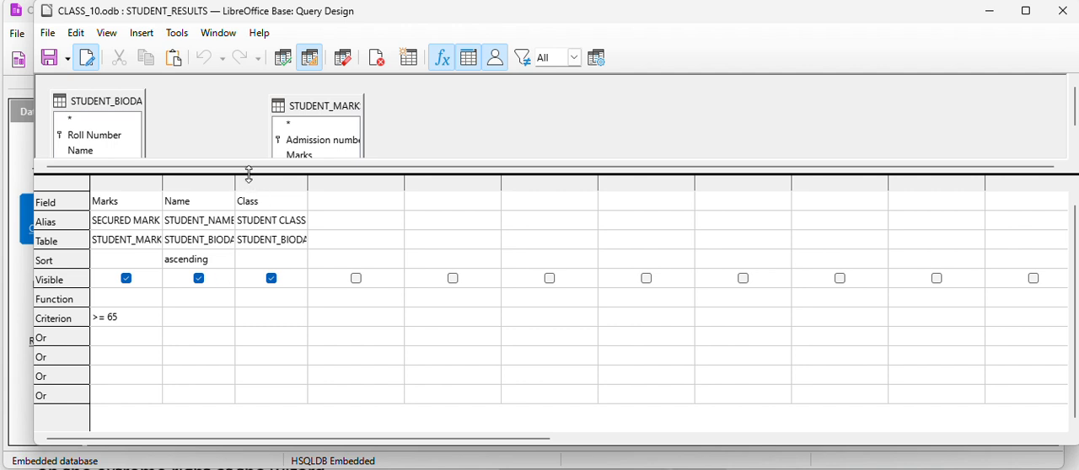
pyautogui.moveTo(248, 174); pyautogui.dragTo(250, 229)
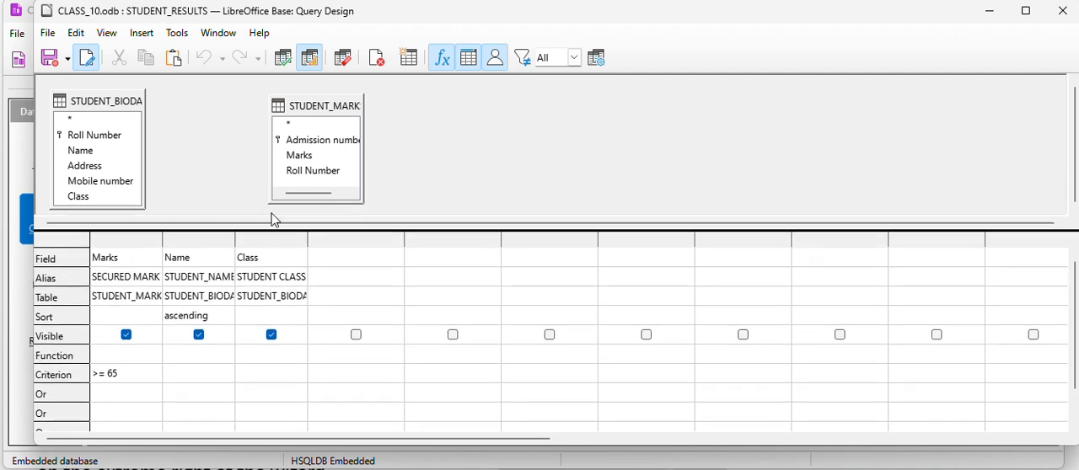
pyautogui.click(107, 142)
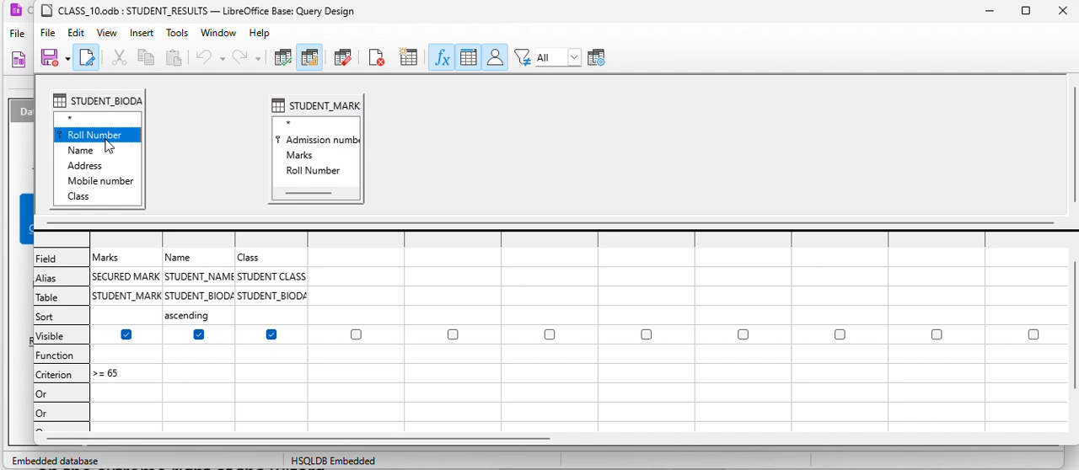
pyautogui.moveTo(109, 147); pyautogui.dragTo(316, 184)
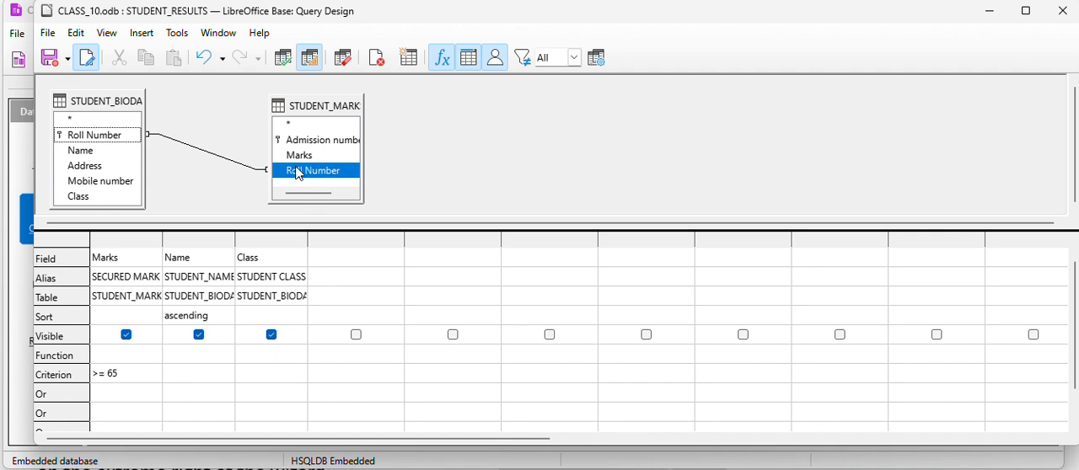
pyautogui.click(50, 62)
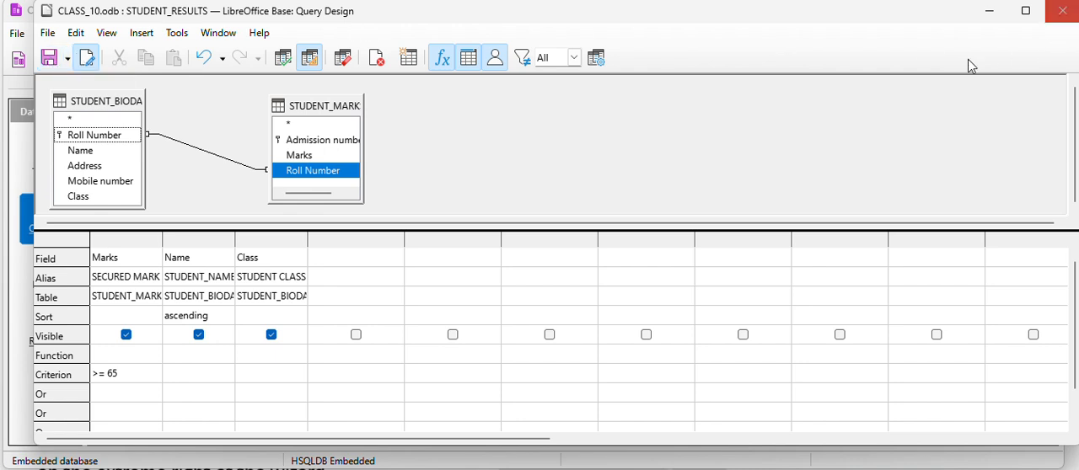
# Run the joined query, close its design window, and open STUDENT_RESULTS to check its records.
pyautogui.click(284, 61)
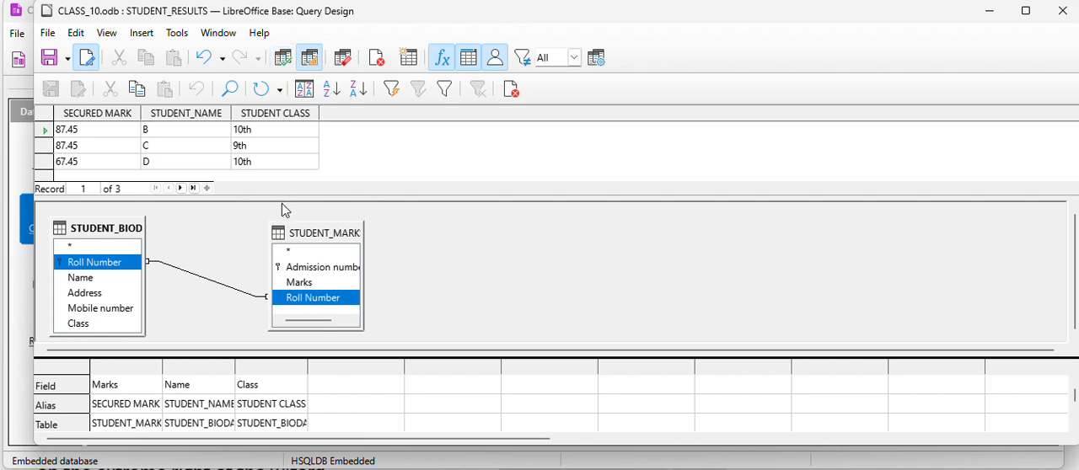
pyautogui.moveTo(281, 200); pyautogui.dragTo(264, 226)
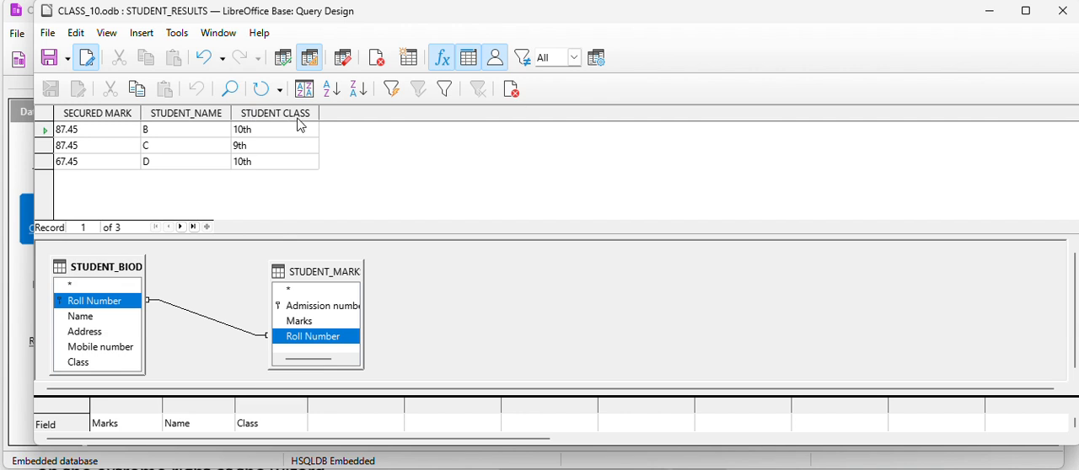
pyautogui.click(1062, 11)
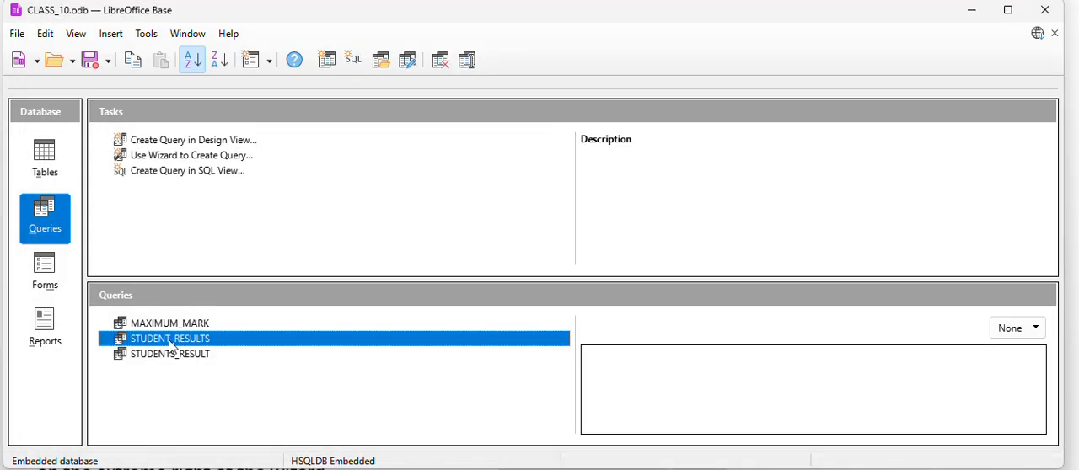
pyautogui.doubleClick(171, 338)
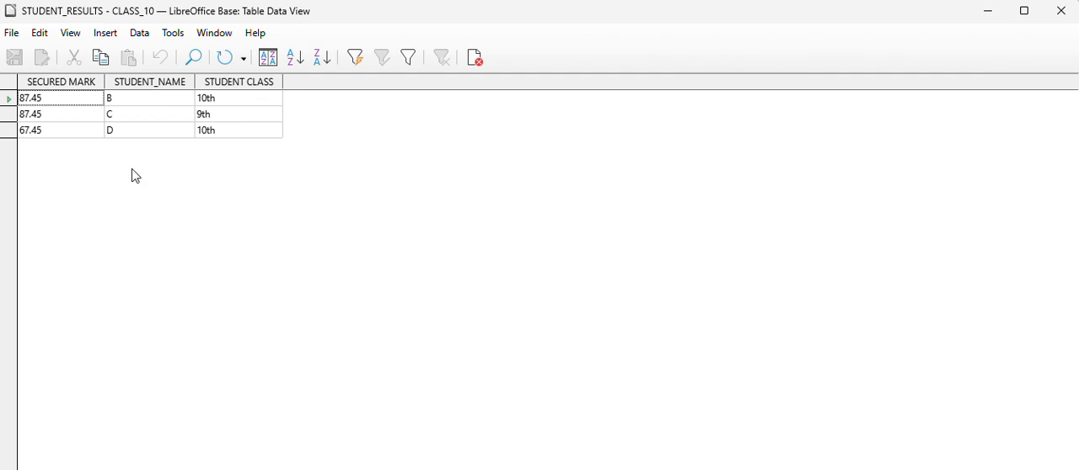